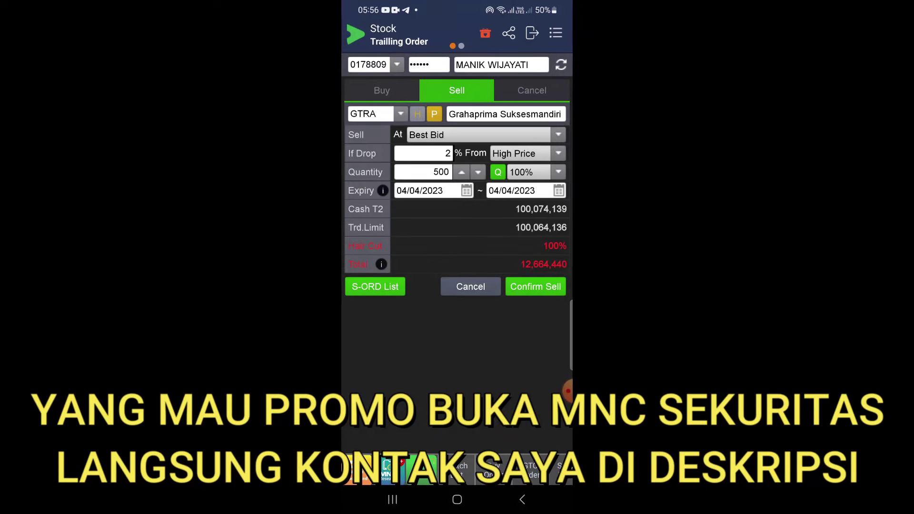
- Set the GTRA trailing sell order to trigger on a 2% drop from the High Price
click(523, 153)
click(524, 232)
click(423, 153)
key(BackSpace)
text(2)
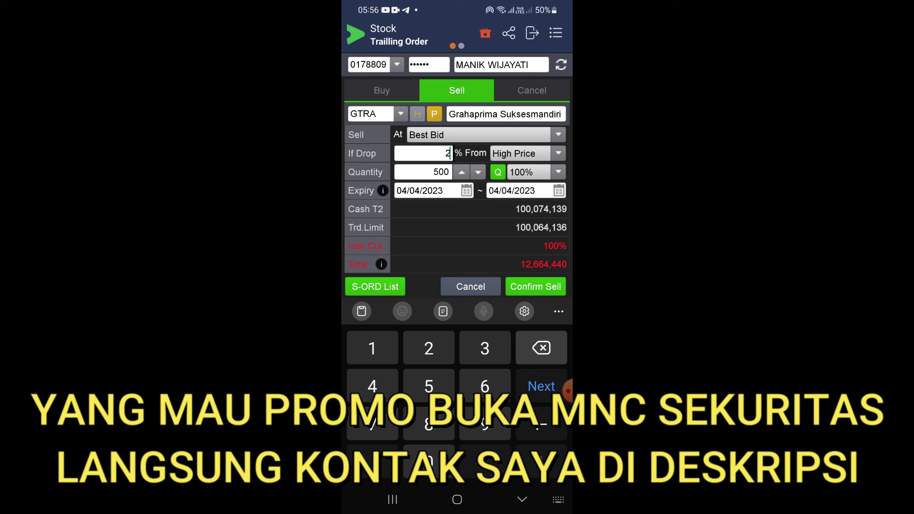
- Try drop triggers of 5% and 4%, set the trigger back to 2%, and confirm the GTRA sell order
key(BackSpace)
text(5)
key(BackSpace)
text(2)
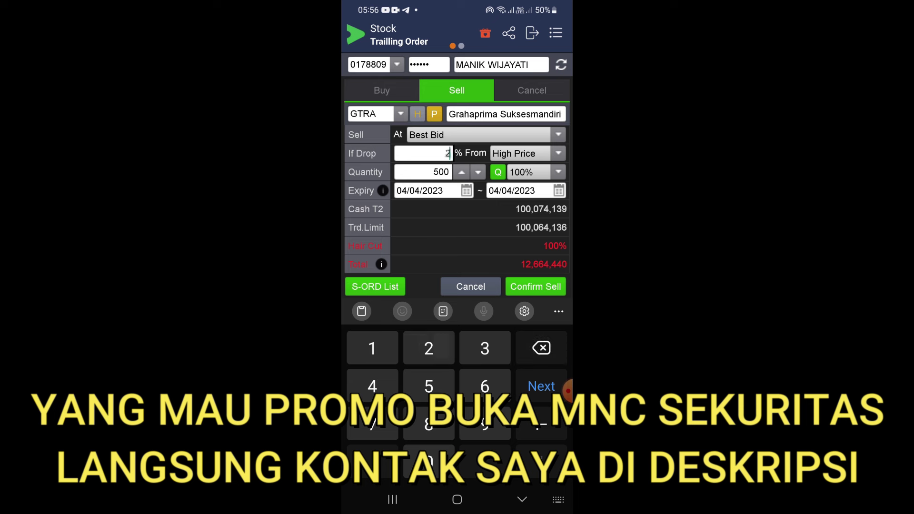
key(BackSpace)
text(4)
key(BackSpace)
text(2)
click(535, 286)
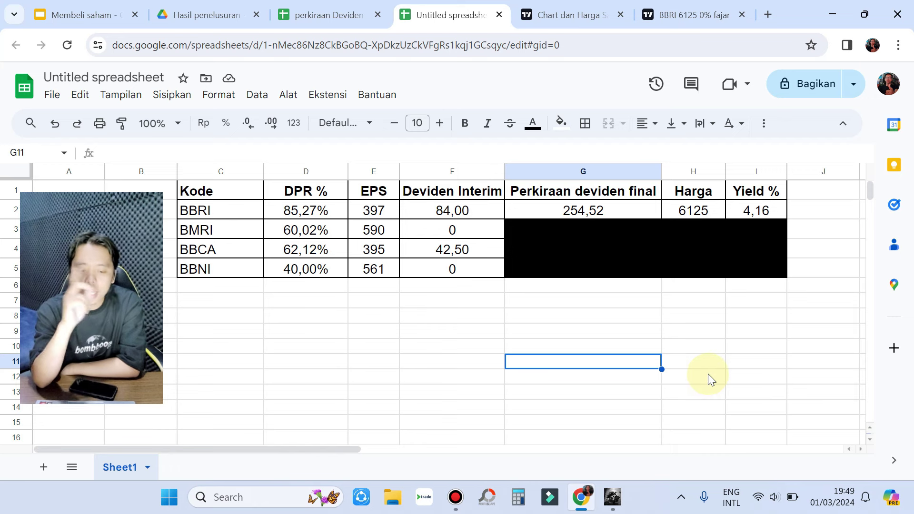
- Examine BBRI's EPS, DPR % and interim dividend cells in the Google Sheets dividend table
click(371, 213)
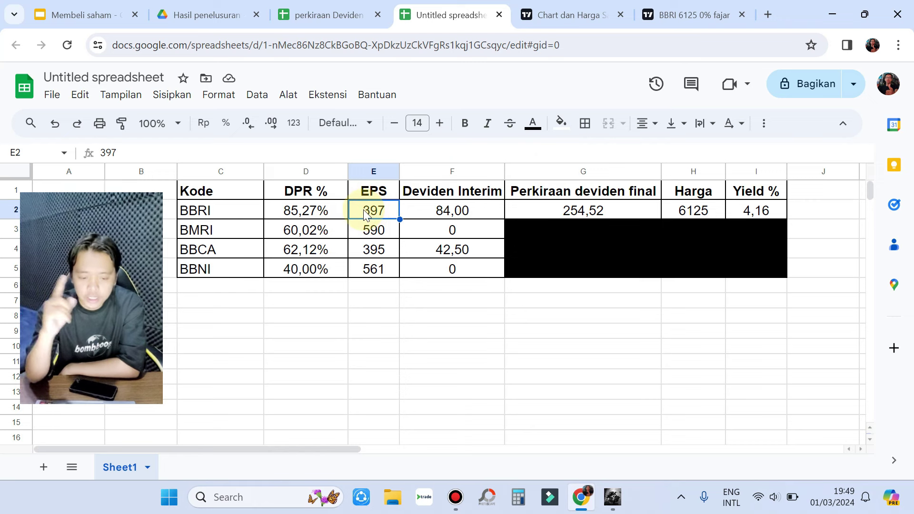
click(296, 213)
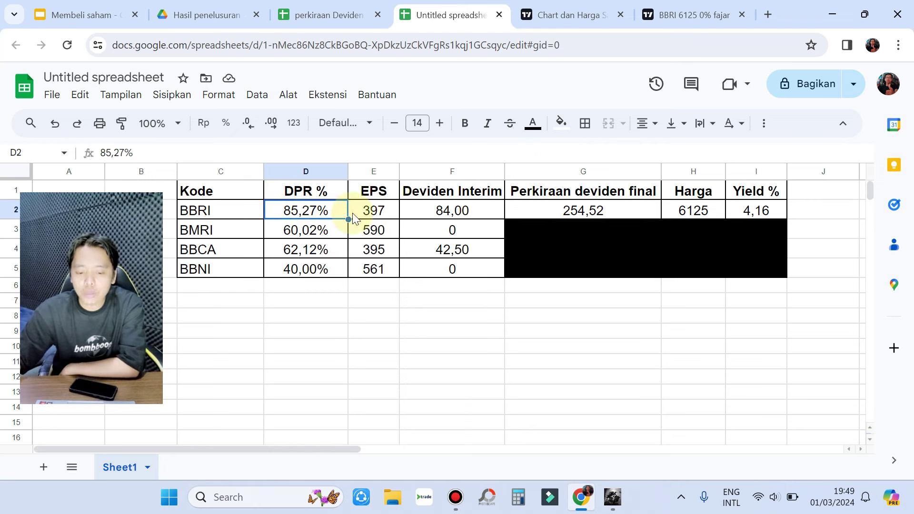
click(375, 216)
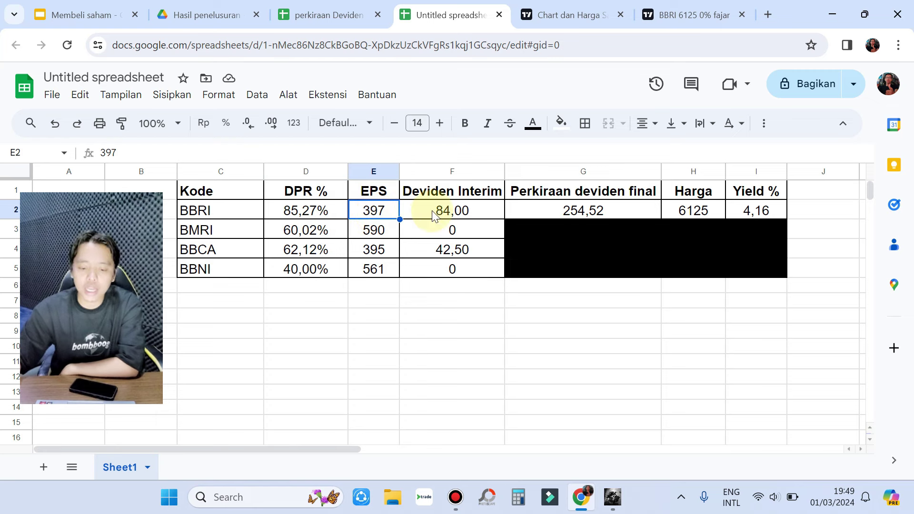
click(451, 214)
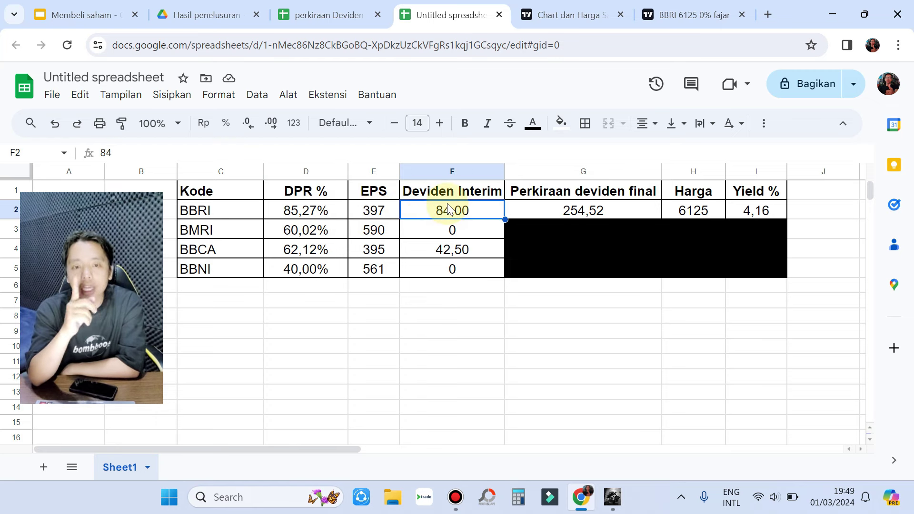
- Switch to the TradingView chart and inspect BBRI's daily price around early 2024 up close
click(699, 15)
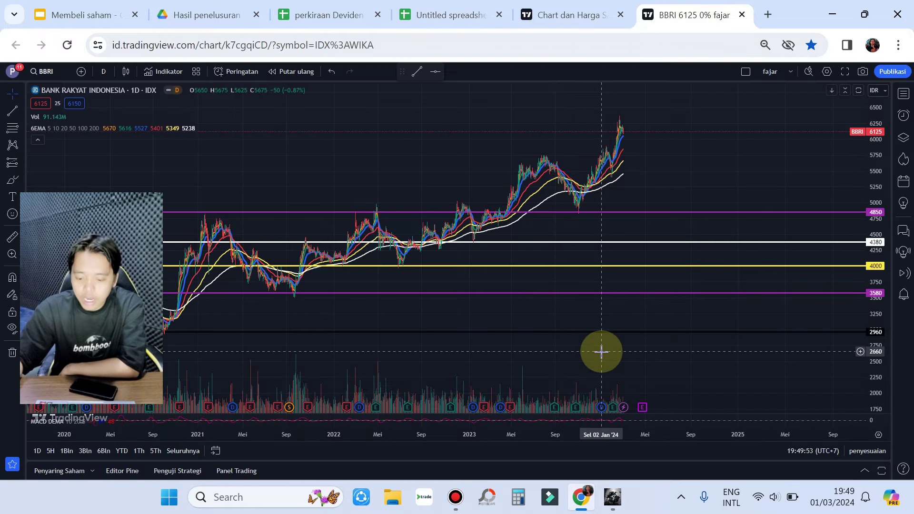
scroll(601, 352, up, 5)
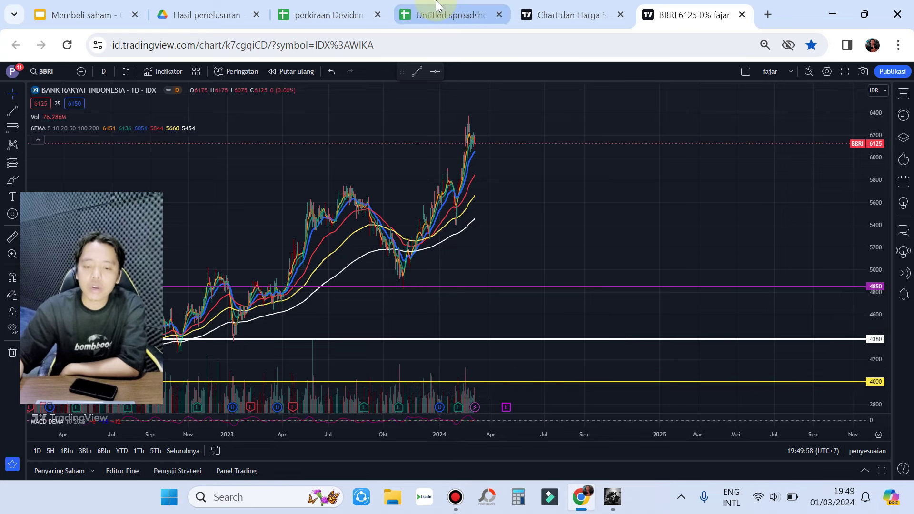
- Return to the untitled dividend spreadsheet and close the Chart dan Harga browser page
click(563, 7)
click(459, 7)
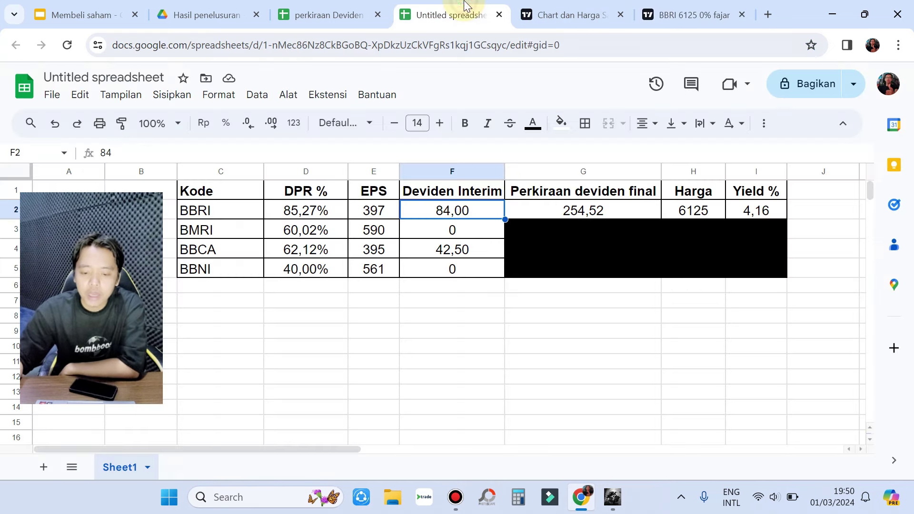
click(620, 14)
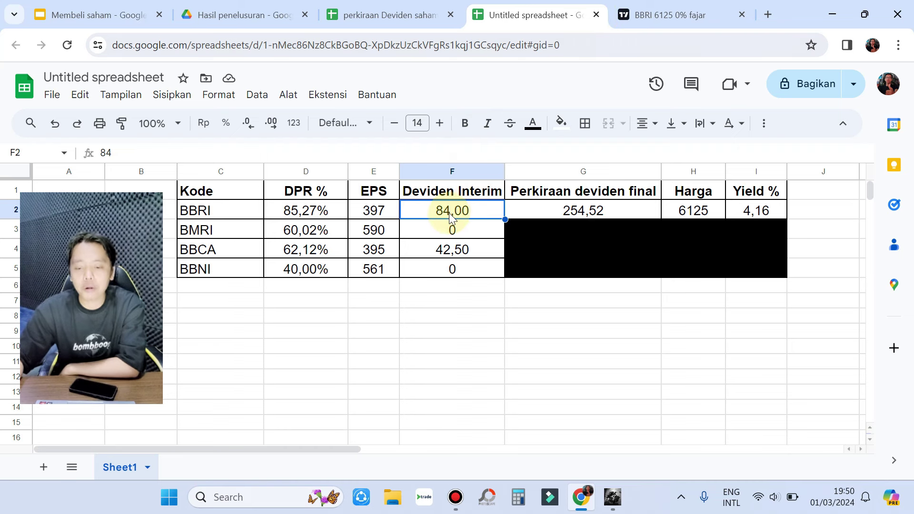
- Examine BBRI's estimated final dividend formula, the EPS, interim dividend and DPR cells it uses, and the yield formula
click(562, 210)
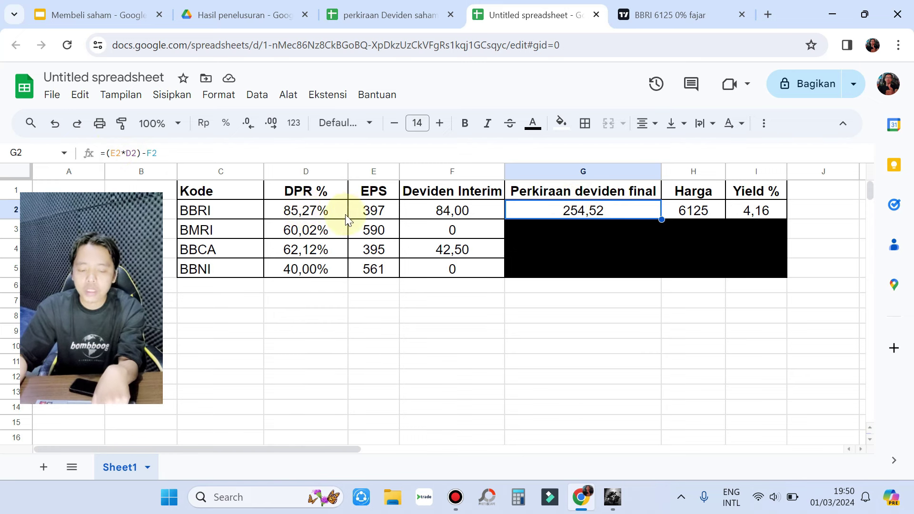
click(379, 212)
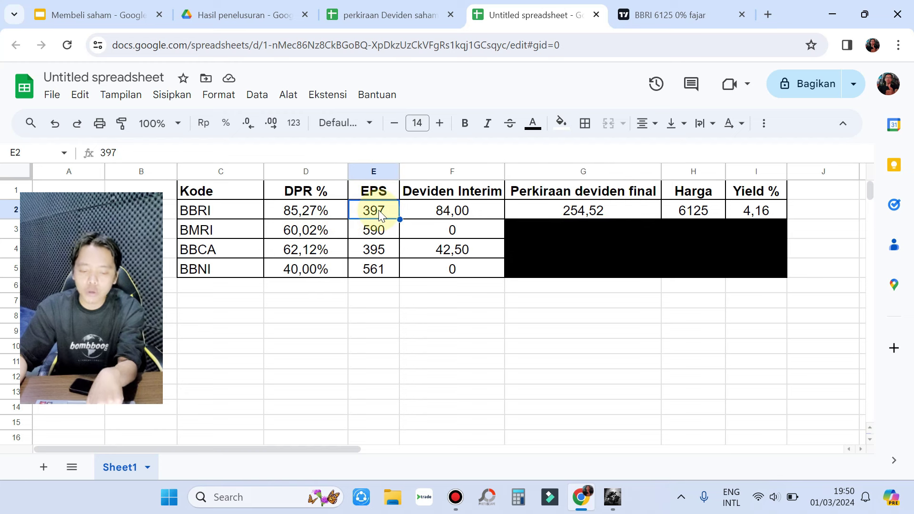
click(445, 212)
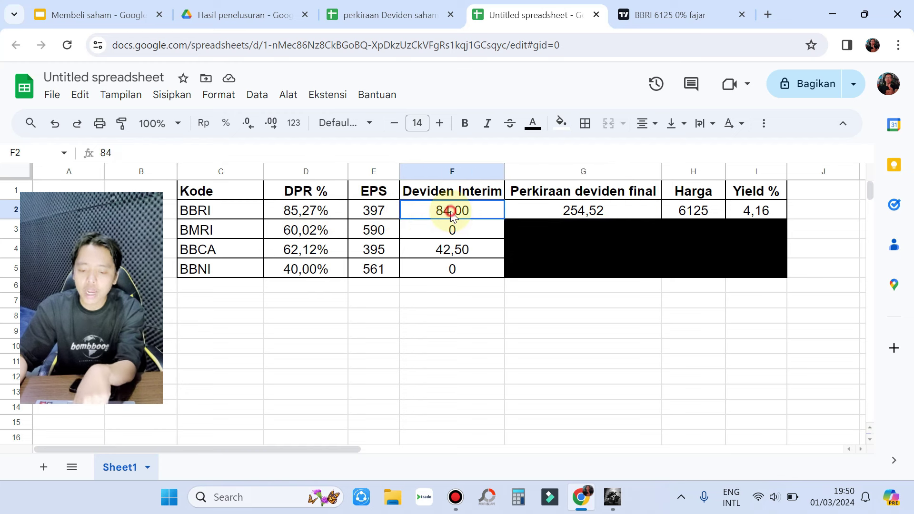
click(545, 213)
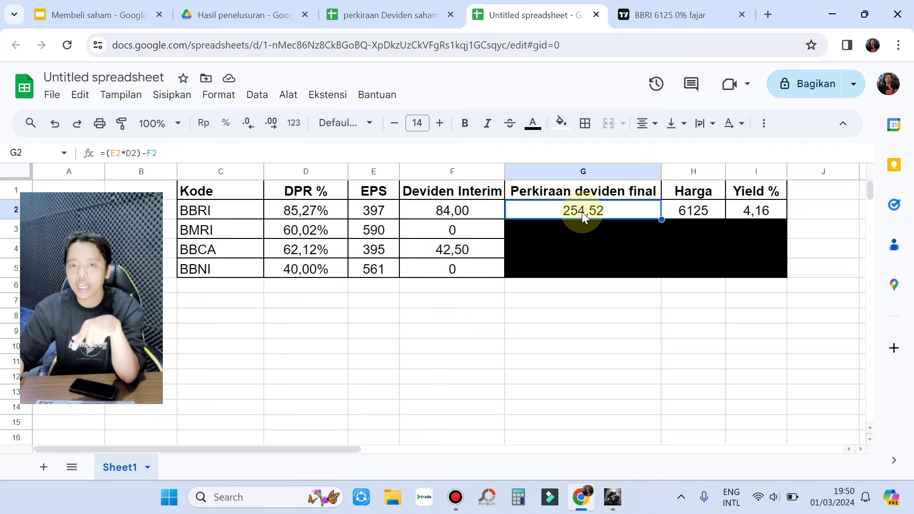
click(291, 214)
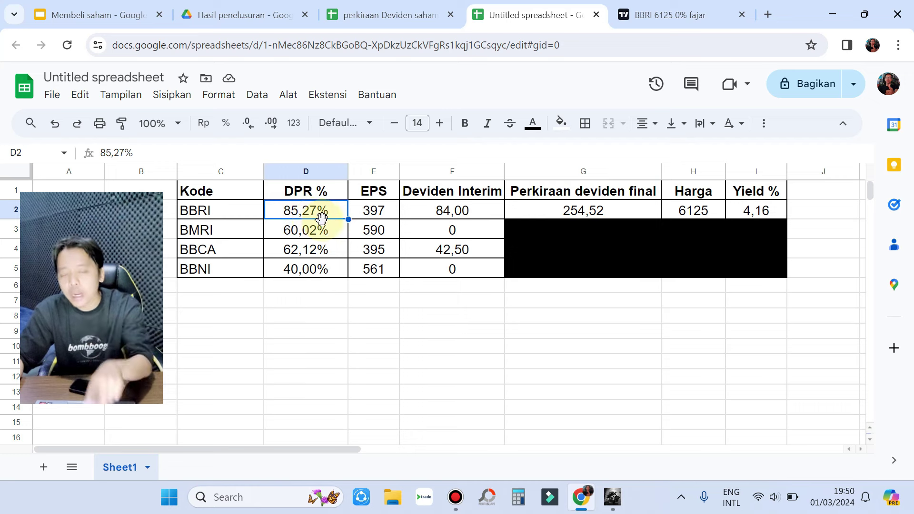
click(714, 212)
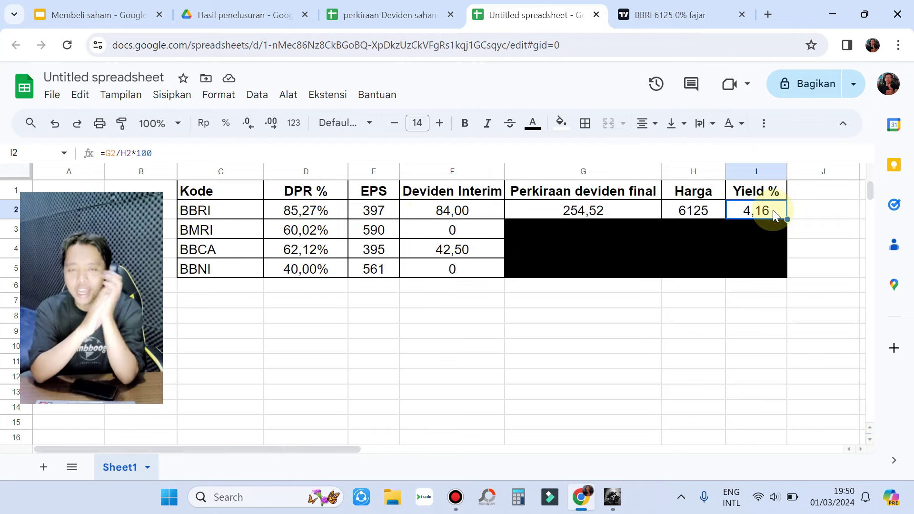
- Switch to the TradingView BBRI chart and examine the daily price trend and moving averages through 2023 and early 2024
click(666, 15)
scroll(577, 196, up, 5)
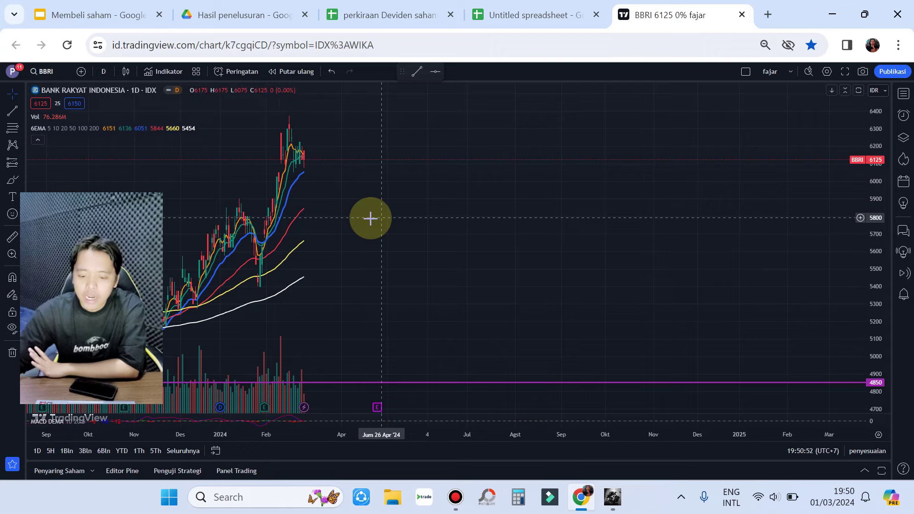
scroll(507, 205, up, 2)
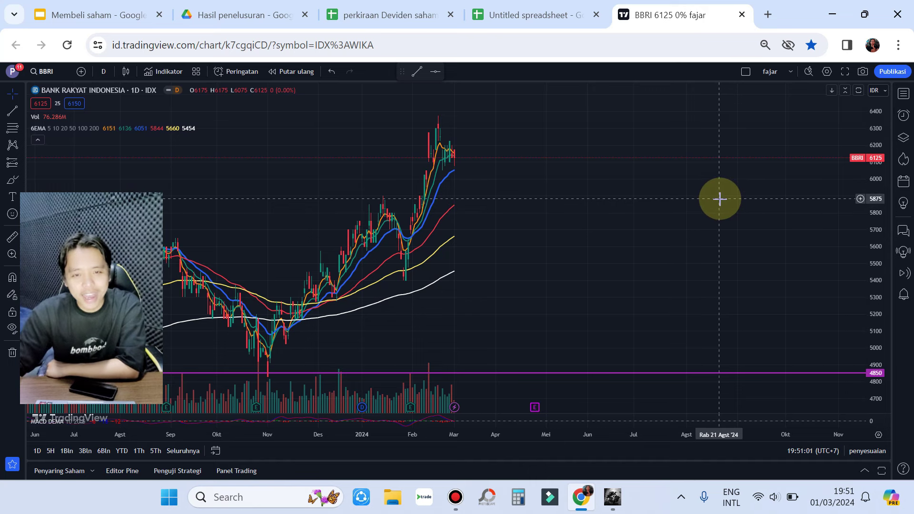
scroll(719, 197, down, 2)
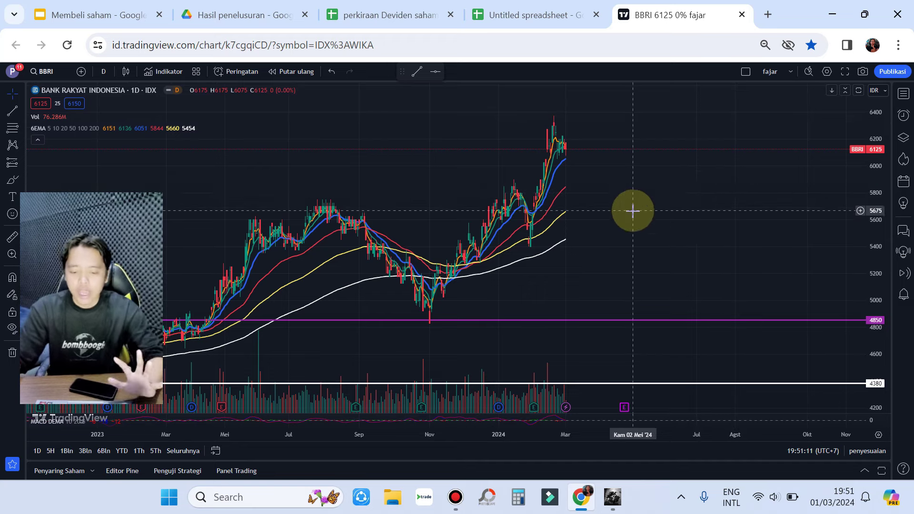
scroll(632, 212, down, 3)
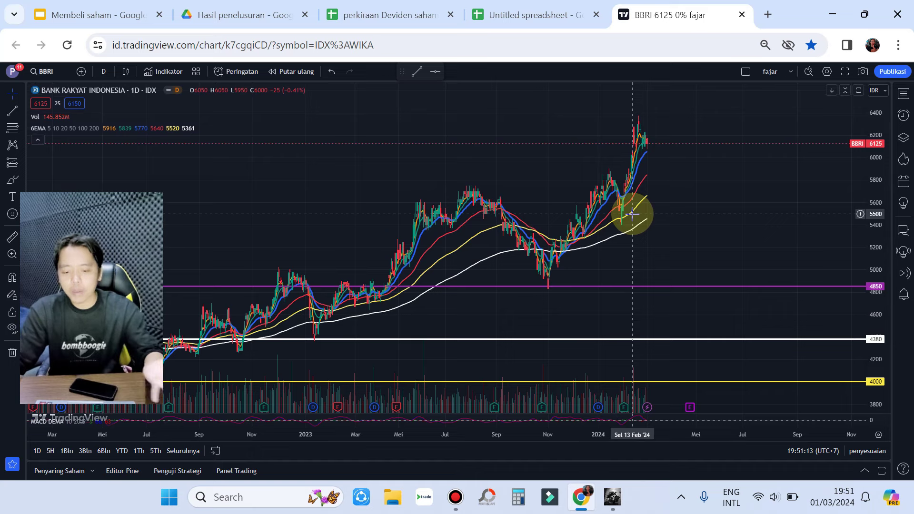
scroll(632, 214, down, 2)
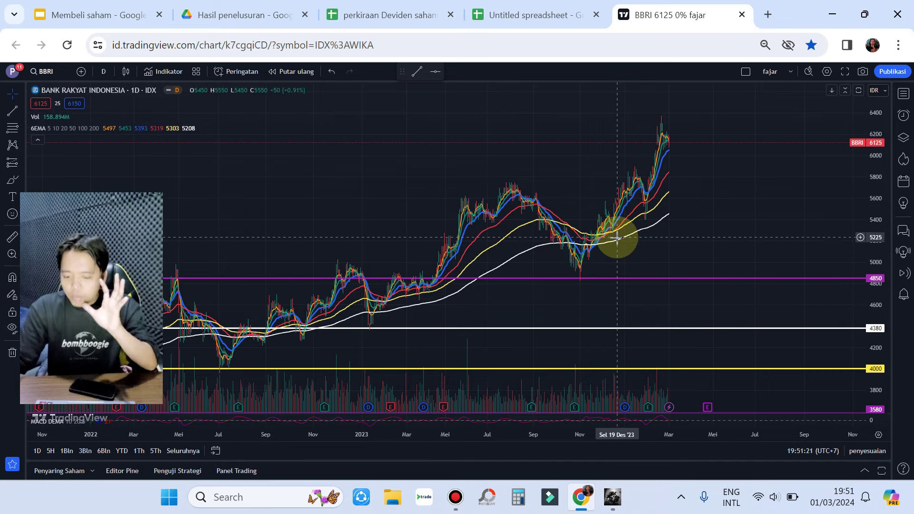
scroll(617, 238, up, 1)
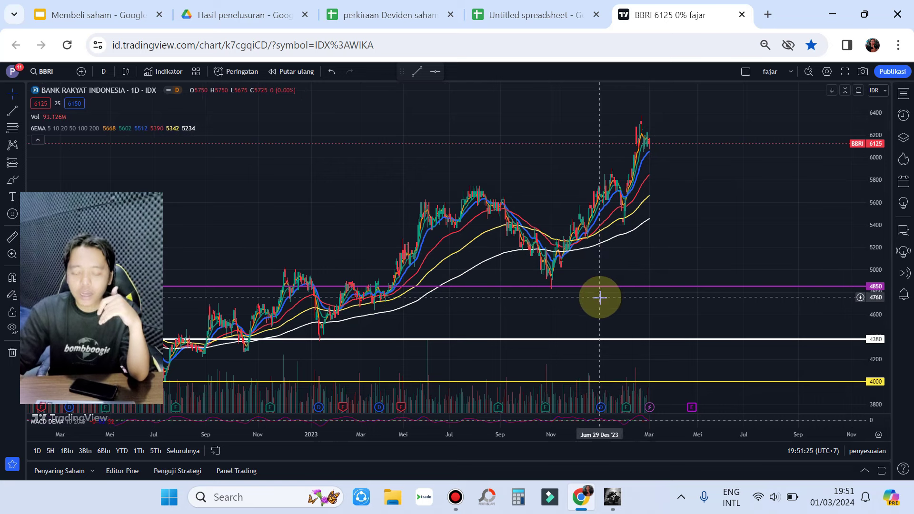
scroll(601, 293, up, 1)
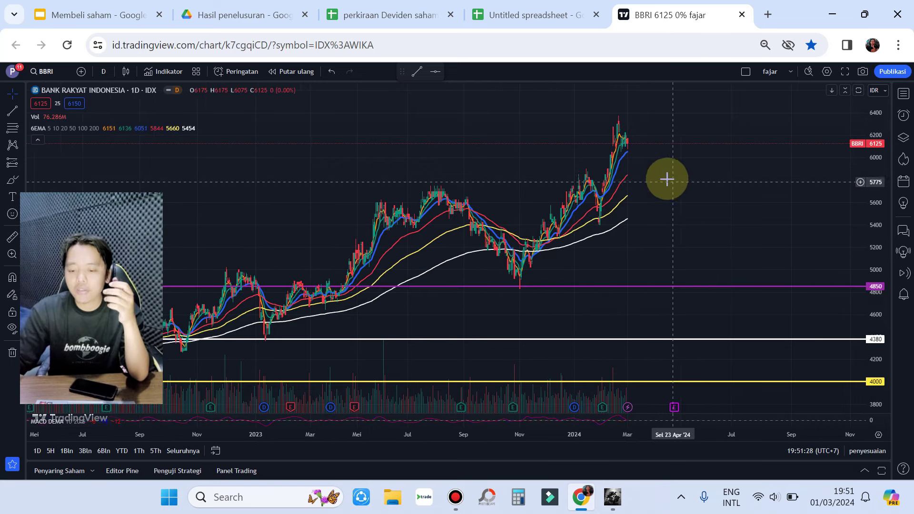
scroll(659, 184, up, 1)
scroll(659, 184, up, 1)
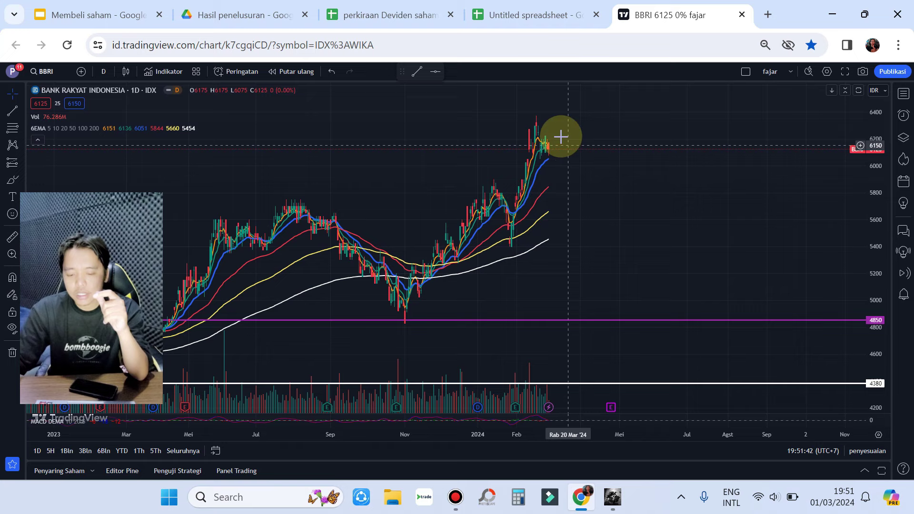
- Examine BBRI's price history back to 2020, focusing on the lows near the 3580 and 4000 support lines
scroll(606, 194, down, 5)
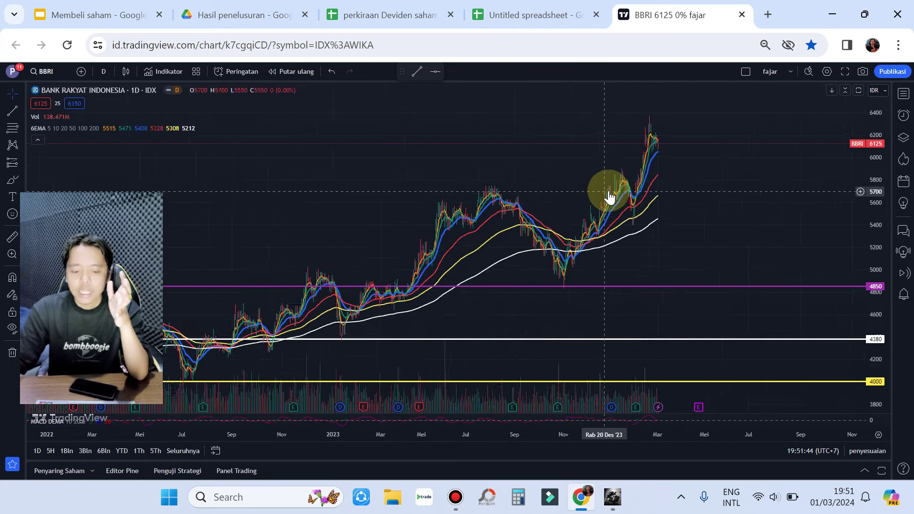
scroll(627, 186, down, 1)
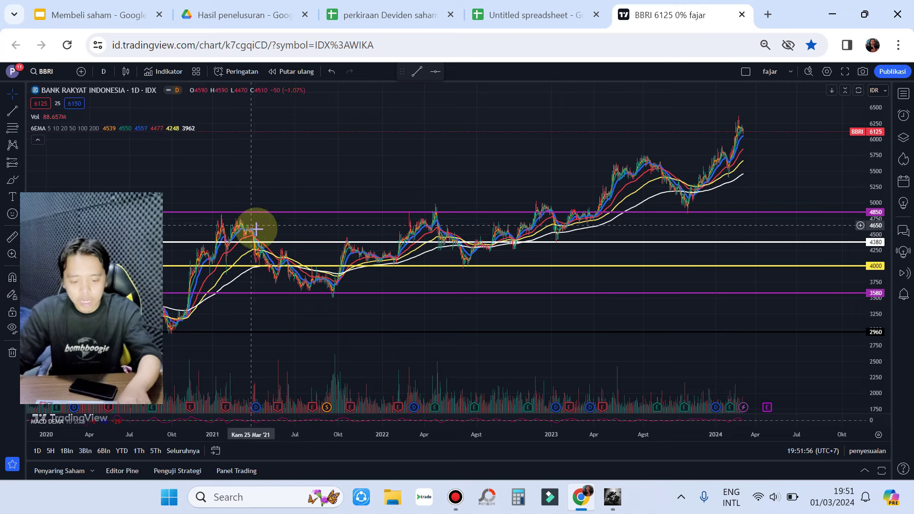
click(336, 297)
drag(335, 297, 415, 276)
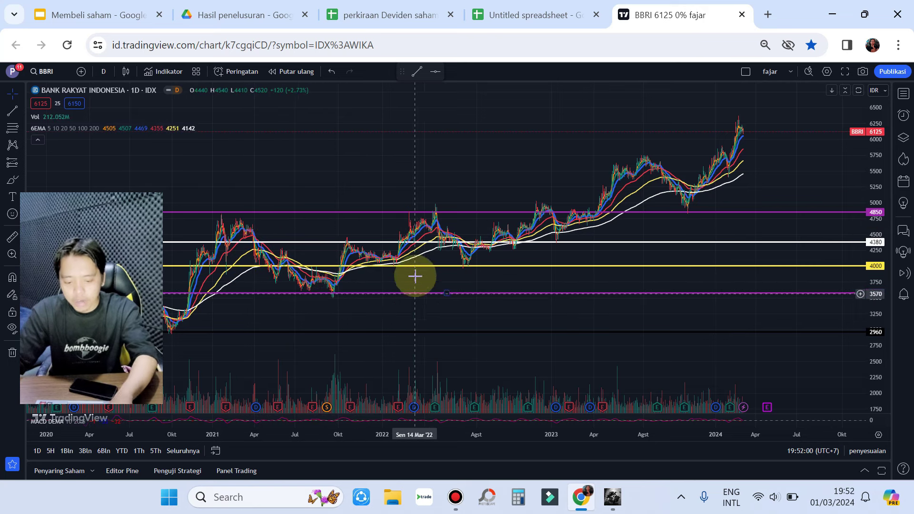
click(472, 263)
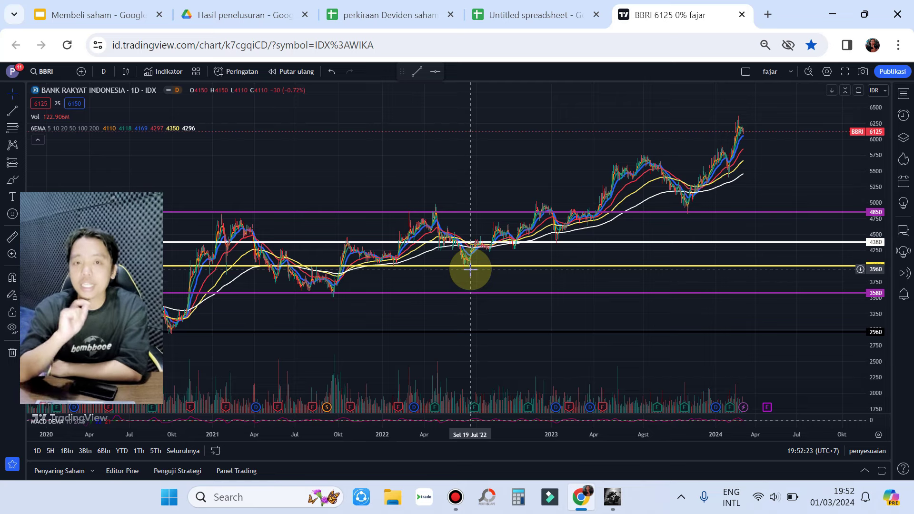
- Return to the dividend spreadsheet and check BMRI's EPS and interim dividend cells
click(542, 13)
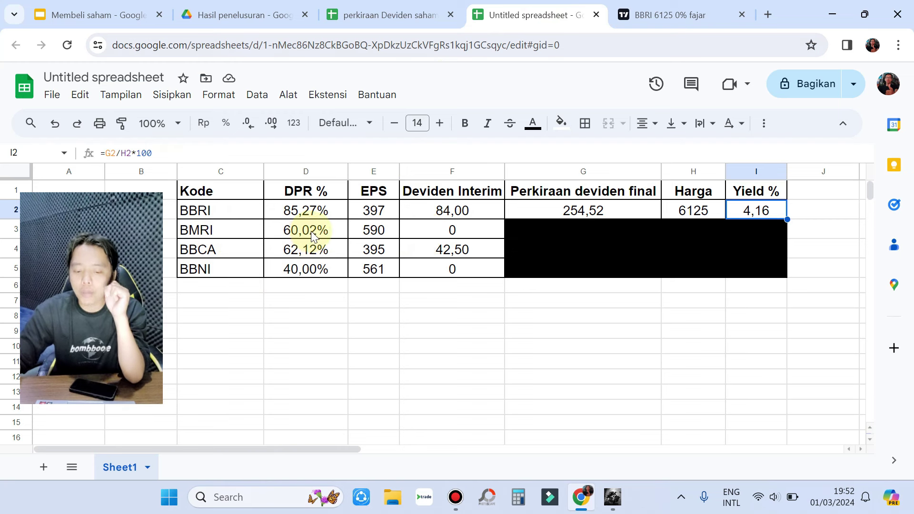
click(375, 236)
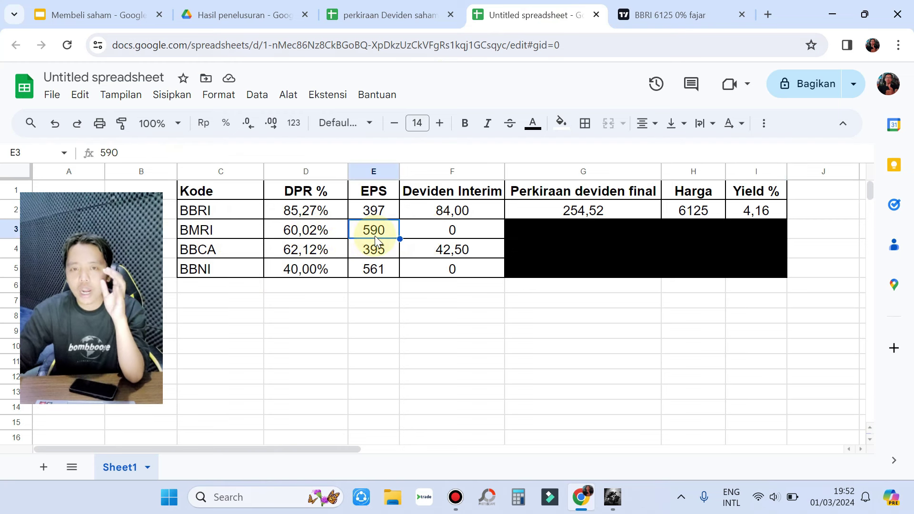
click(460, 236)
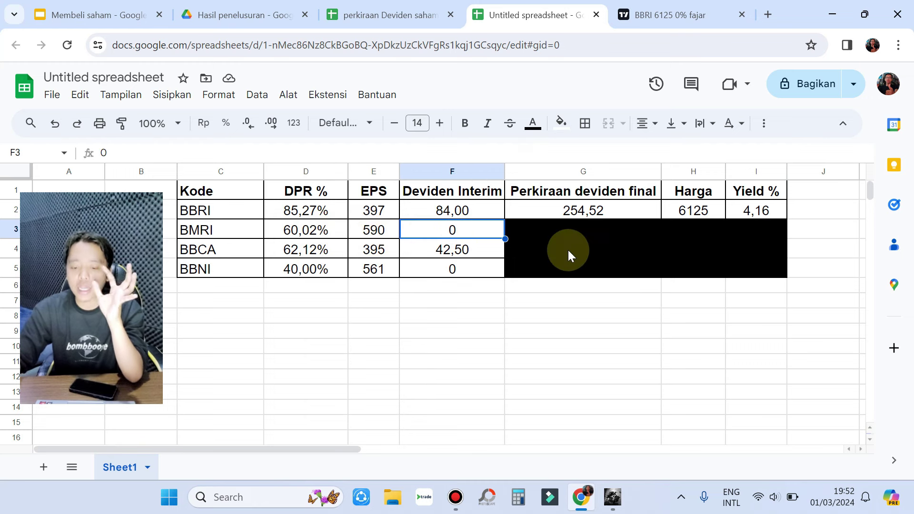
- Reveal BMRI's estimated final dividend, price and yield by changing the fill colour of G3:I3 to white
drag(533, 228, 752, 225)
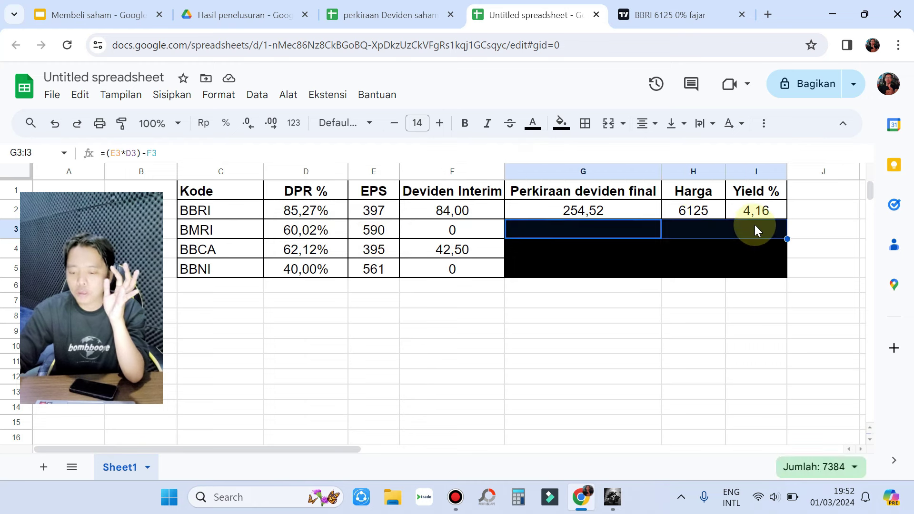
click(561, 123)
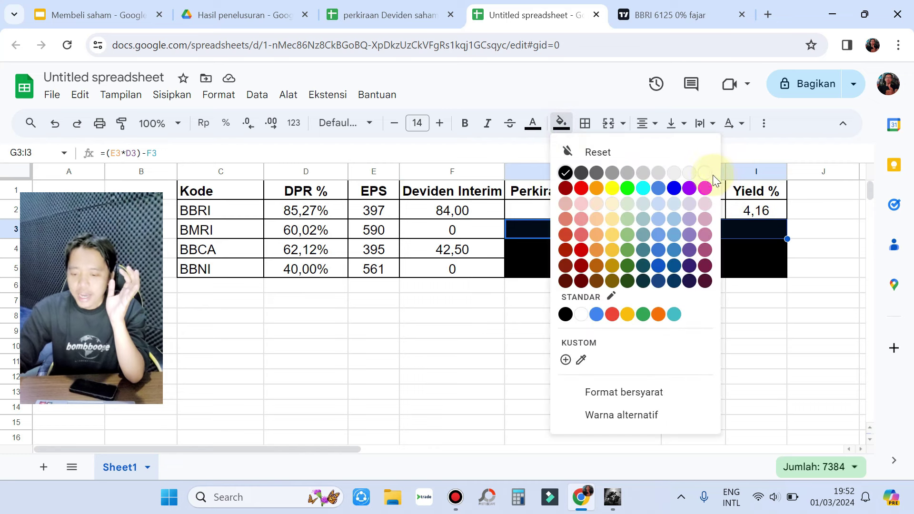
click(712, 174)
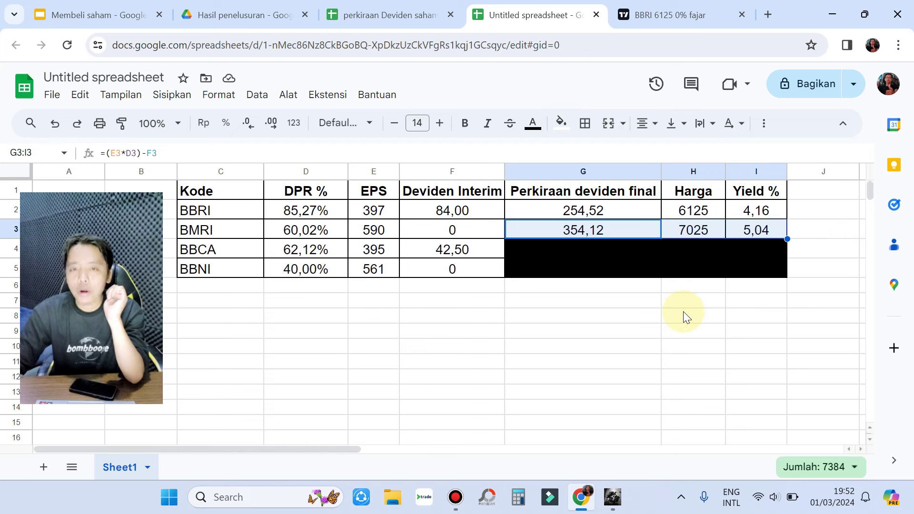
- Compare BMRI's price and yield with BBRI's interim dividend and yield in the dividend table
click(702, 229)
click(743, 228)
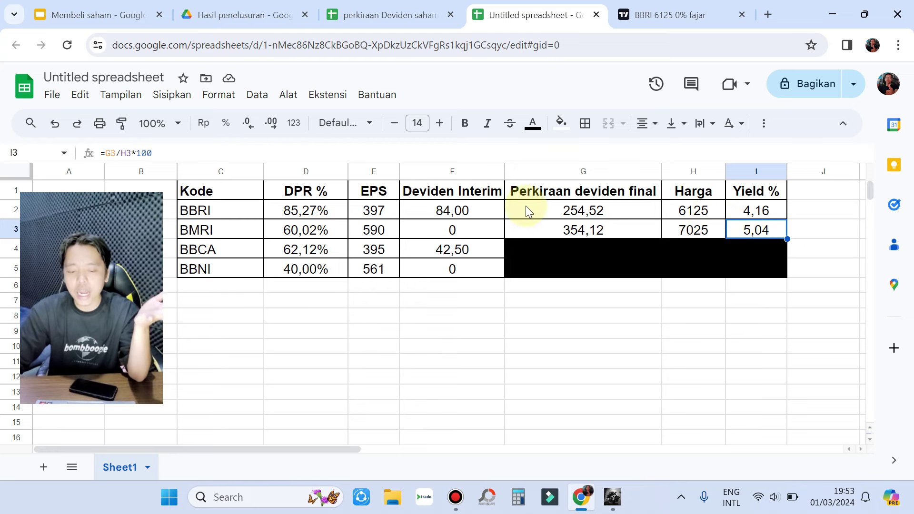
click(446, 210)
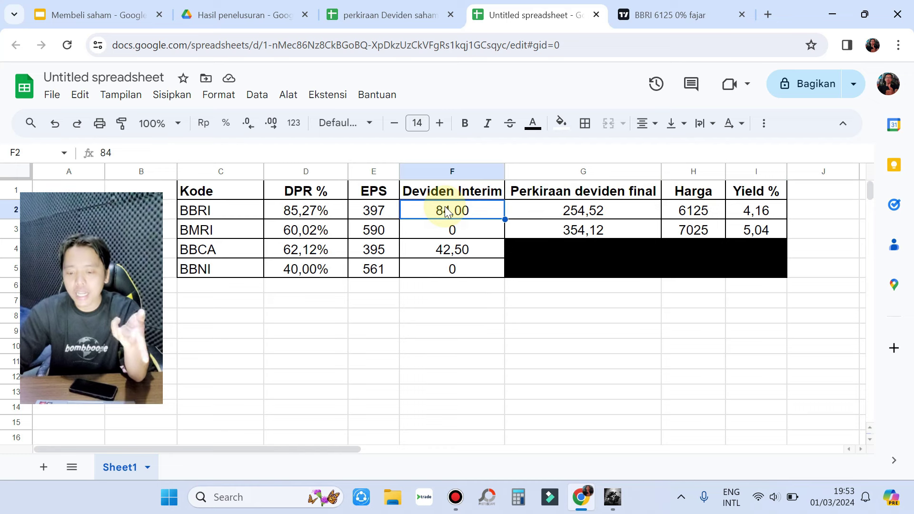
click(761, 233)
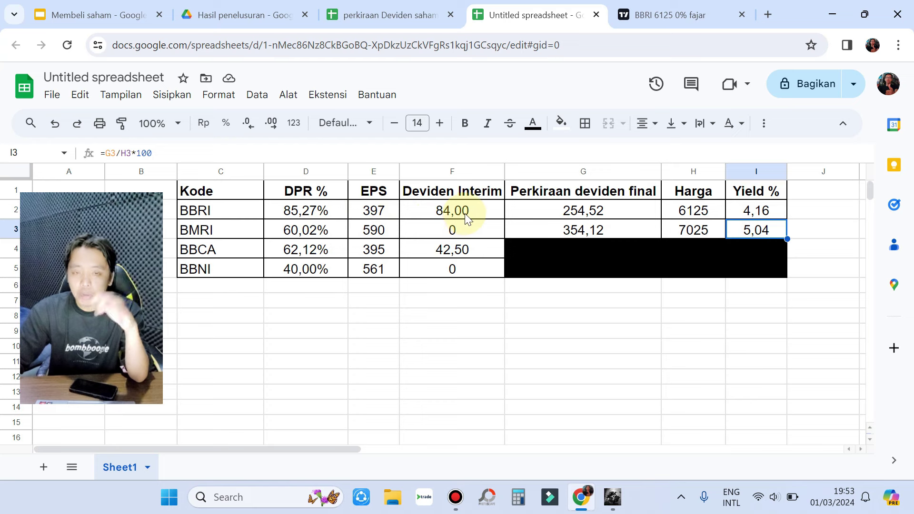
click(773, 206)
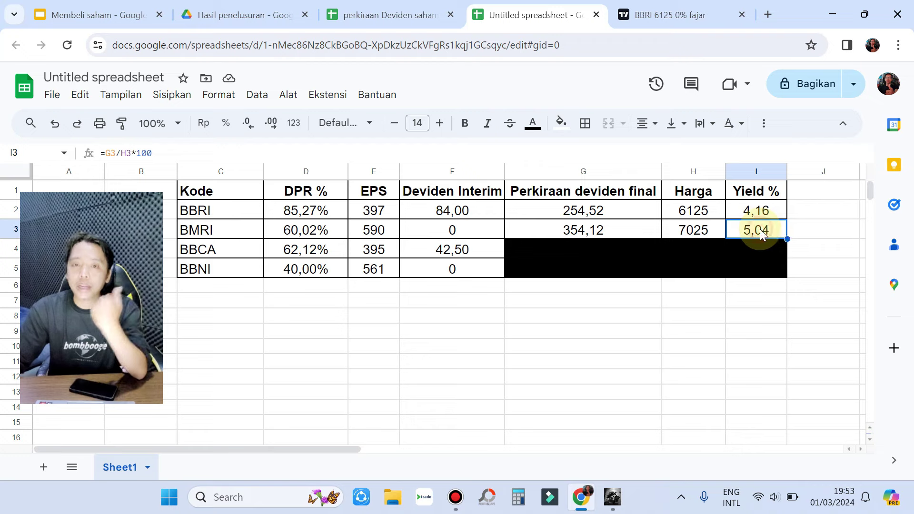
- Switch to the TradingView chart and load the BMRI stock listed on IDX
click(669, 14)
click(40, 67)
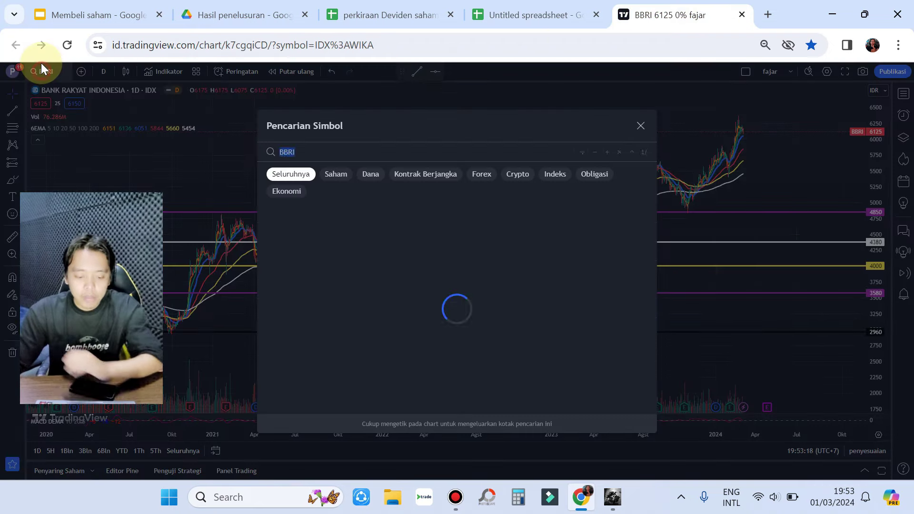
text(BMRI)
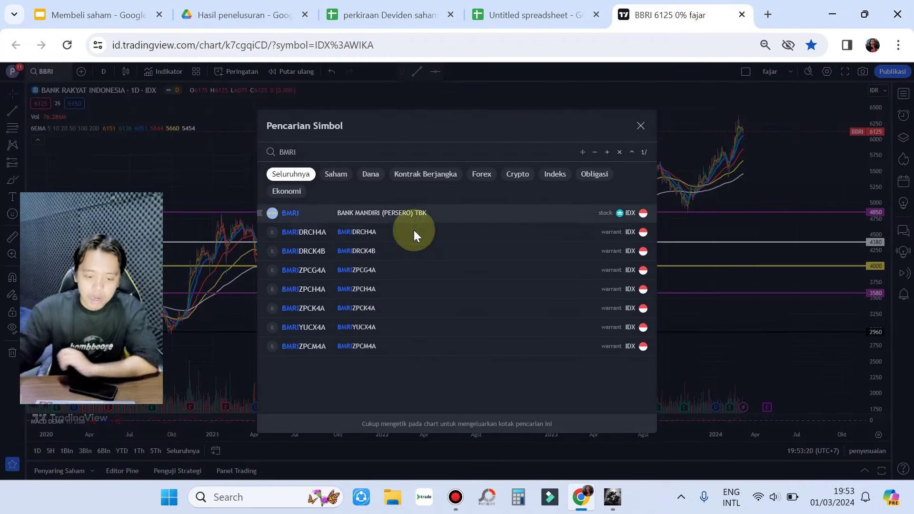
click(515, 218)
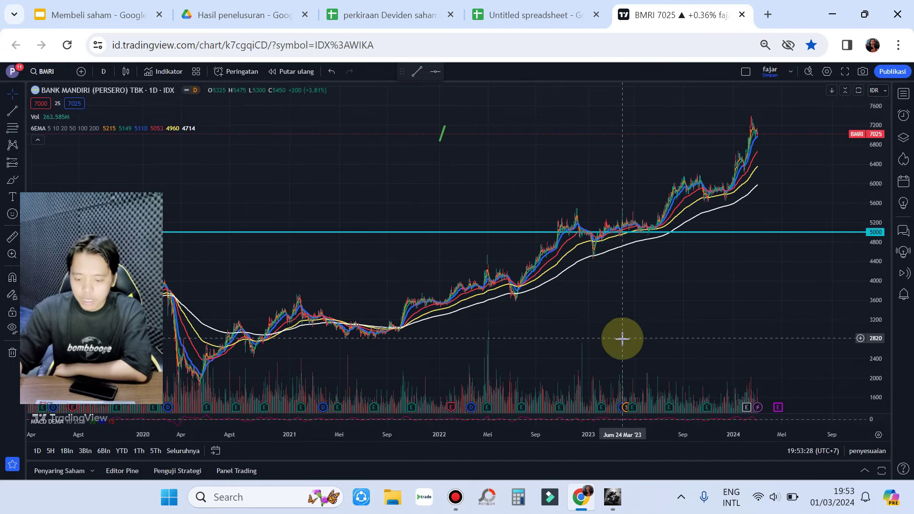
- Examine BMRI's daily price trend from the earlier years through early 2024 against its moving averages and the 5000 line
scroll(619, 341, up, 3)
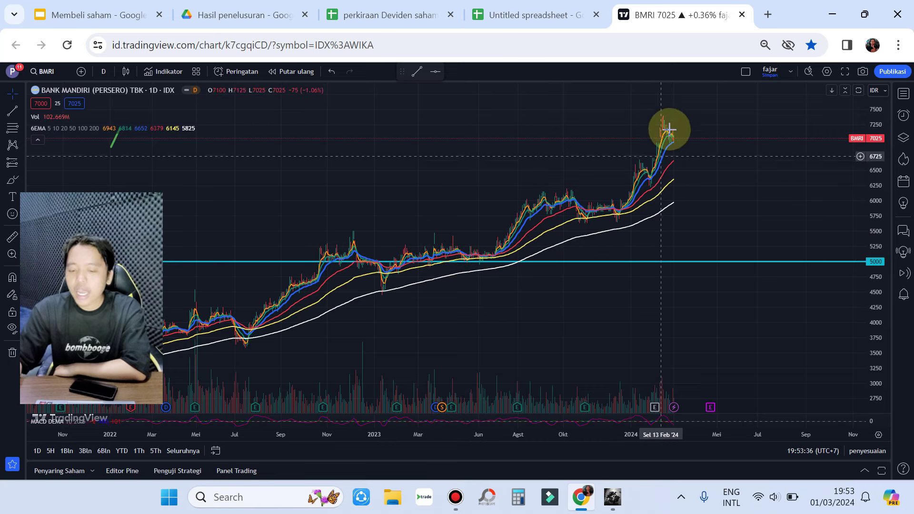
scroll(703, 204, down, 5)
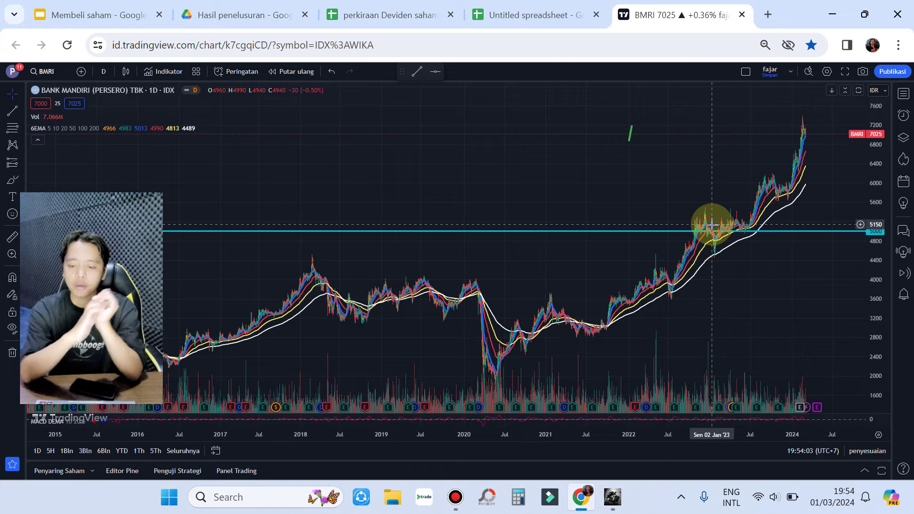
scroll(694, 324, up, 3)
scroll(694, 323, down, 2)
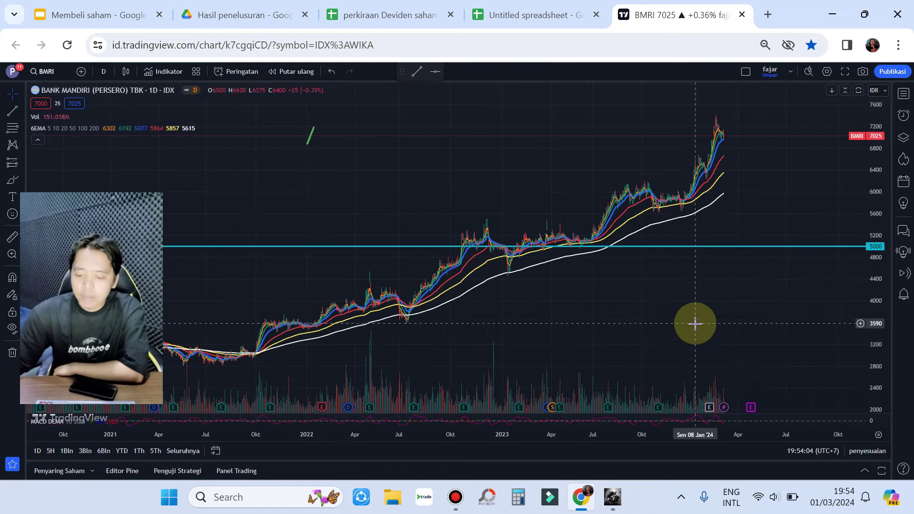
scroll(719, 258, down, 1)
scroll(776, 270, up, 6)
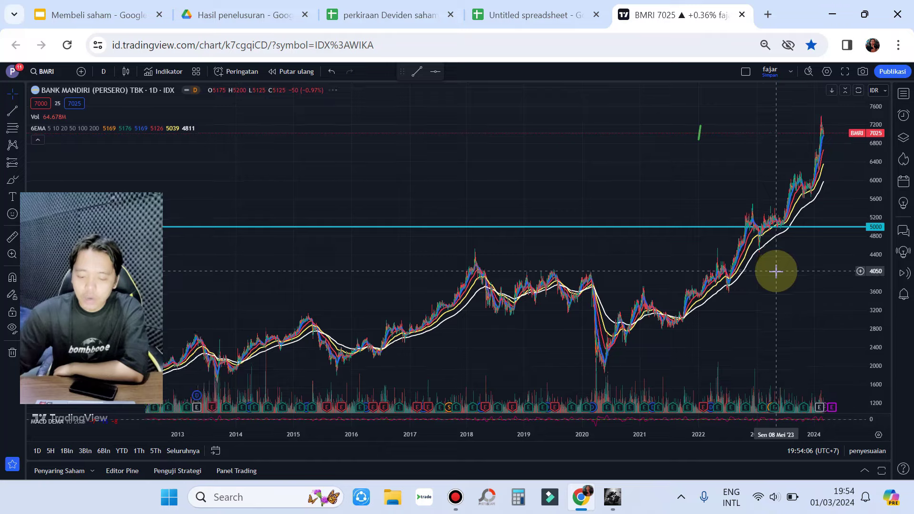
scroll(768, 274, up, 2)
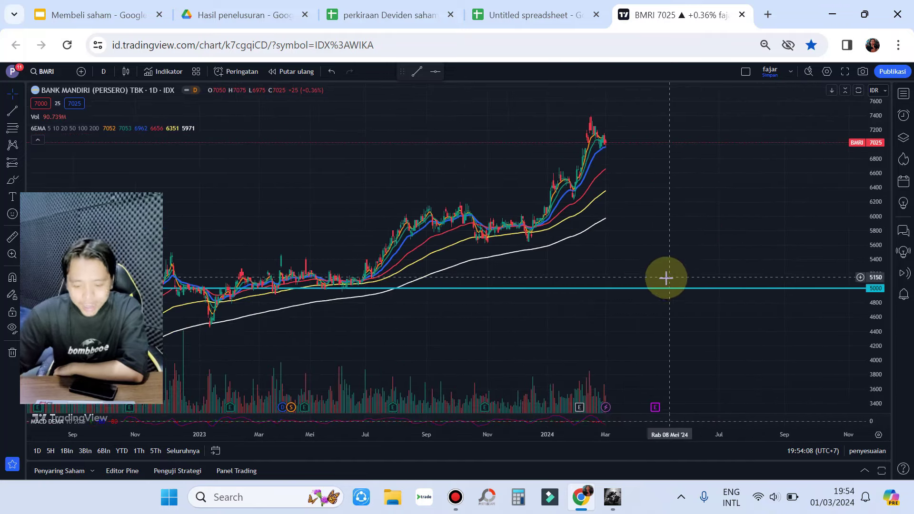
- Return to the dividend spreadsheet and check BBCA's DPR, EPS and interim dividend cells
click(535, 16)
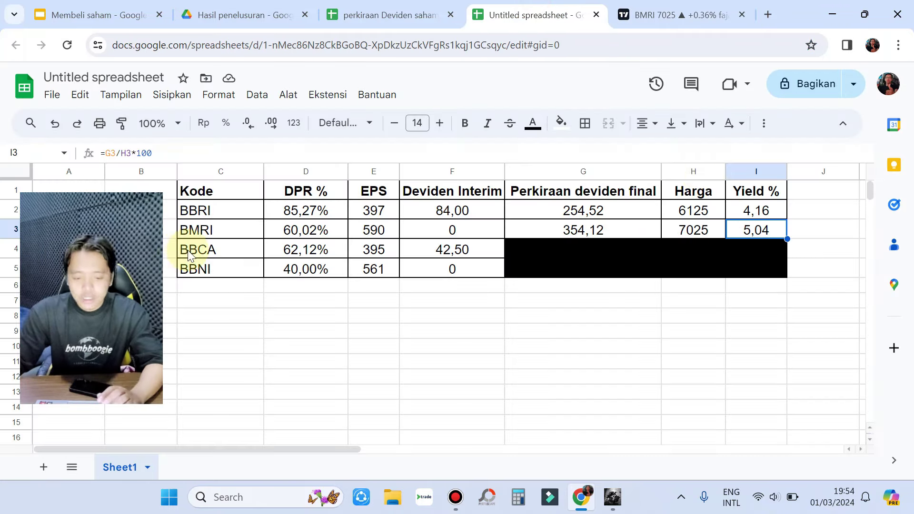
click(296, 251)
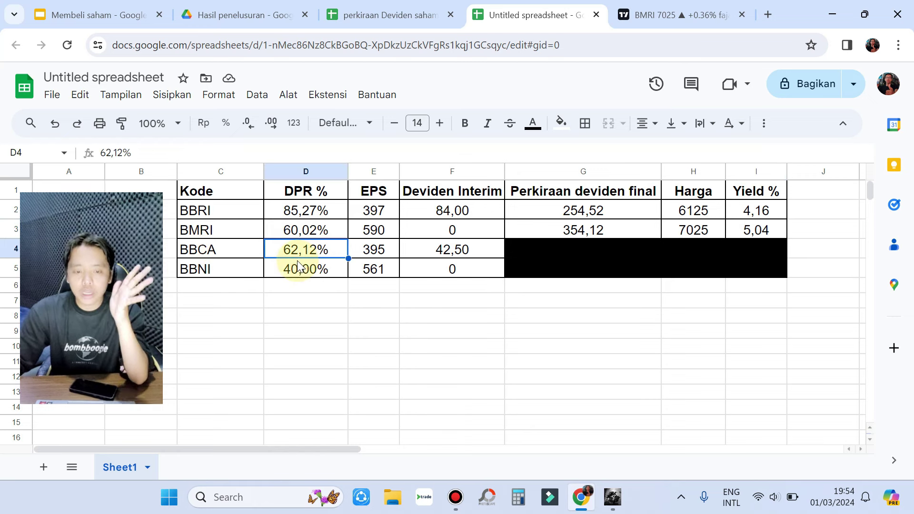
click(375, 249)
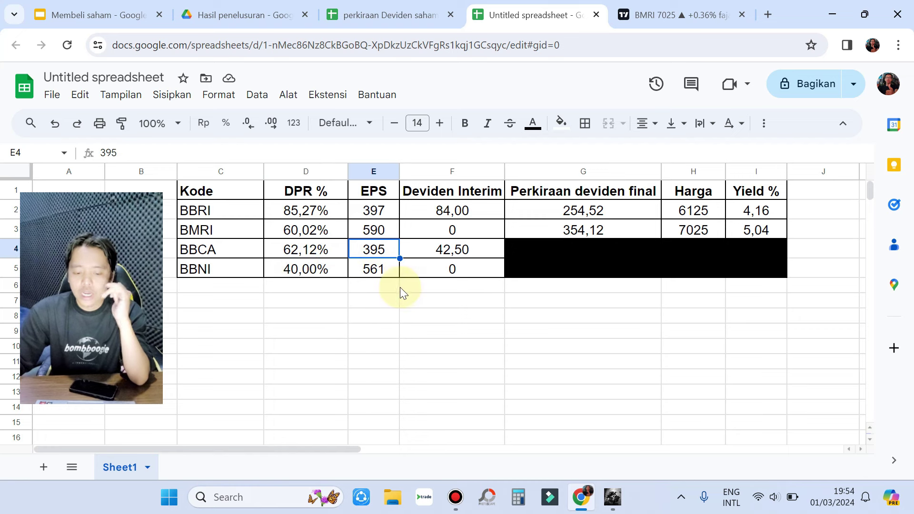
click(440, 252)
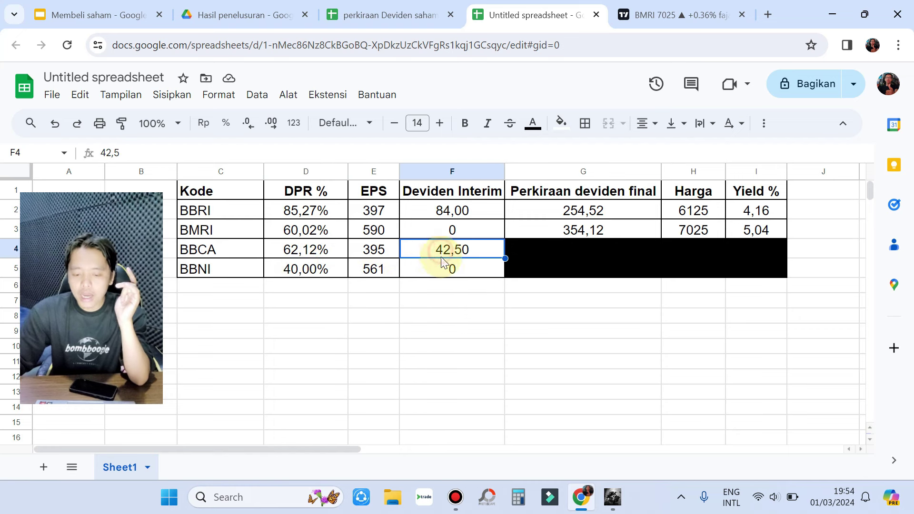
- Reveal BBCA's estimated final dividend, price and yield by changing the fill colour of G4:I4 to white
drag(526, 250, 779, 244)
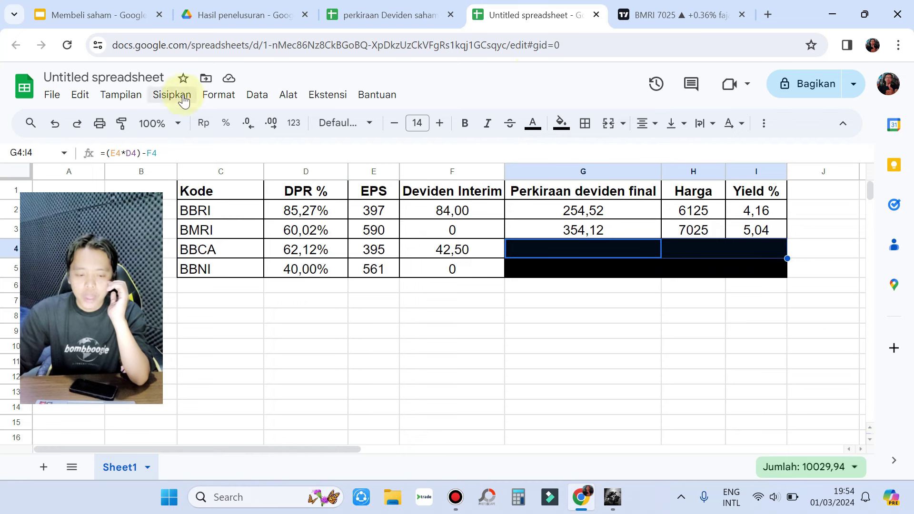
click(564, 128)
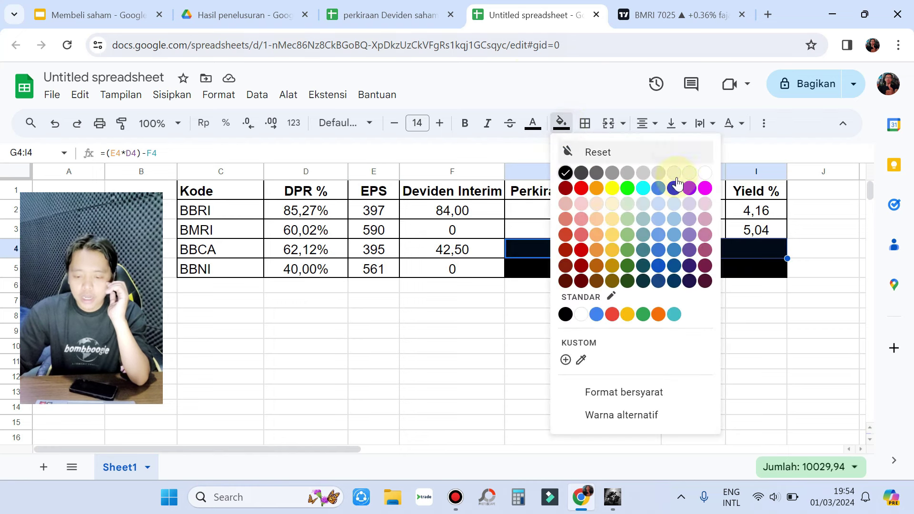
click(704, 171)
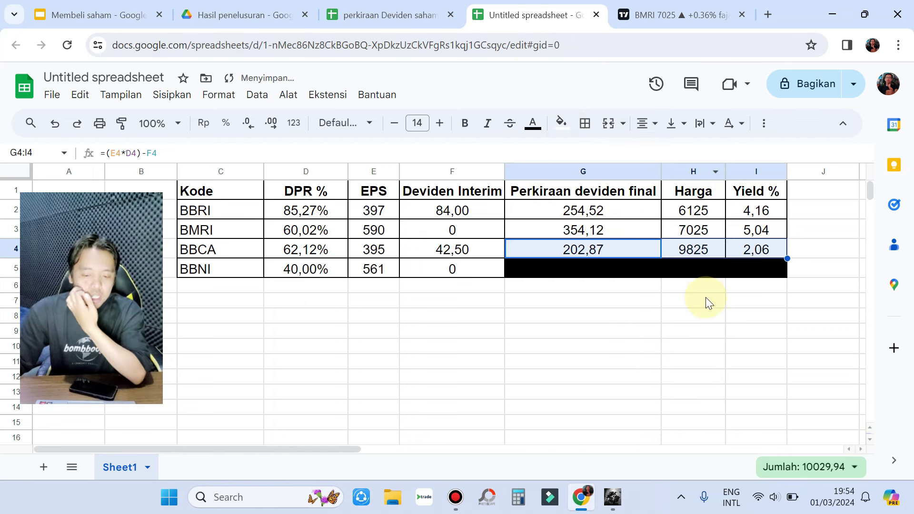